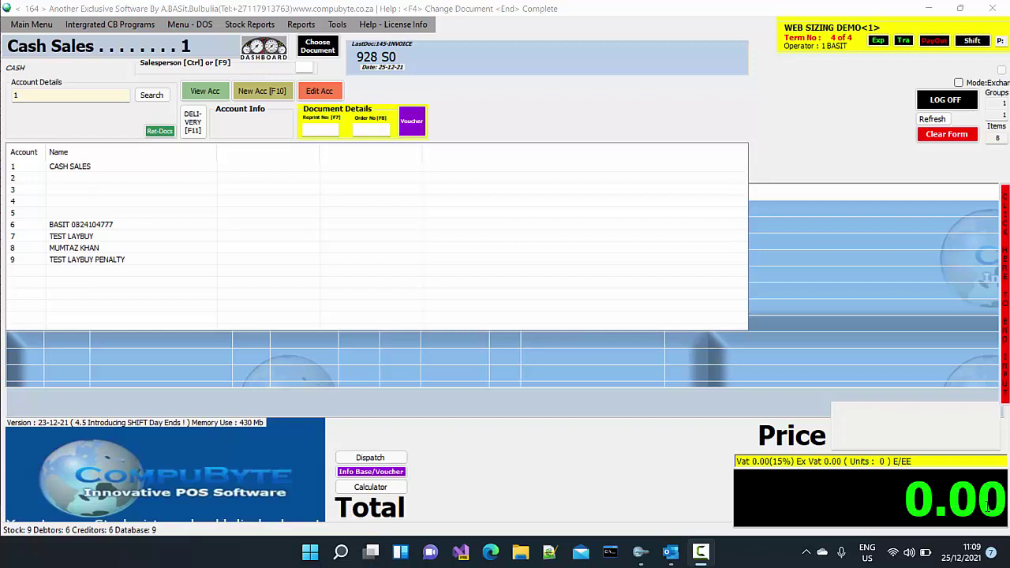
Open the Stock Reports window from the Stock Reports menu
{"action": "left_click", "coordinate": [990, 510]}
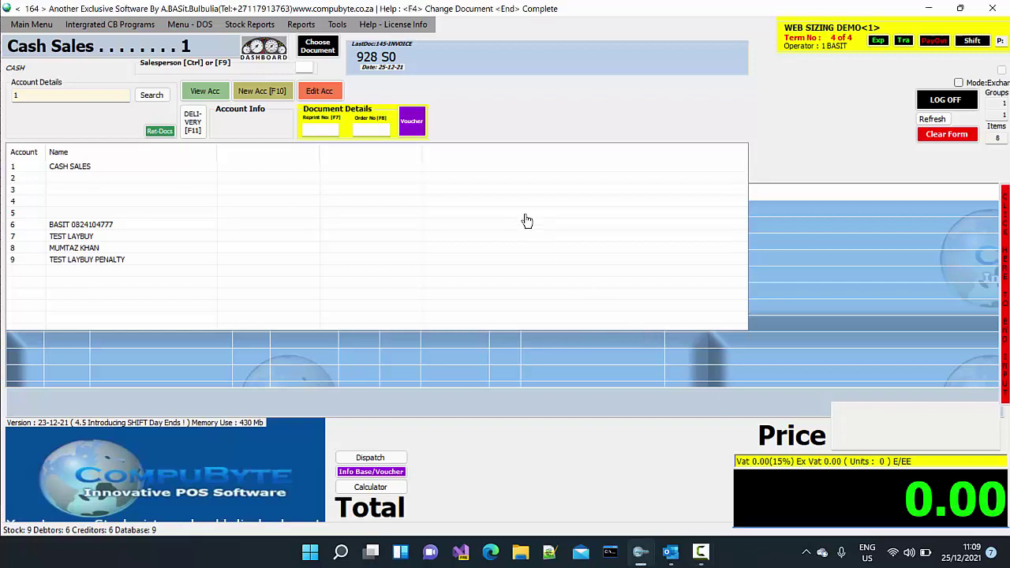
{"action": "left_click", "coordinate": [256, 27]}
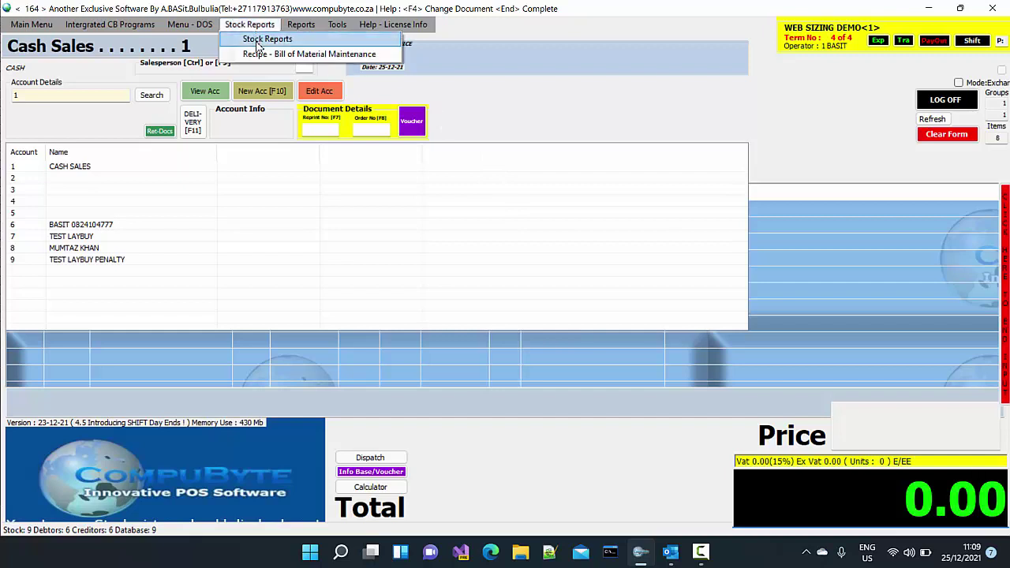
{"action": "left_click", "coordinate": [267, 39]}
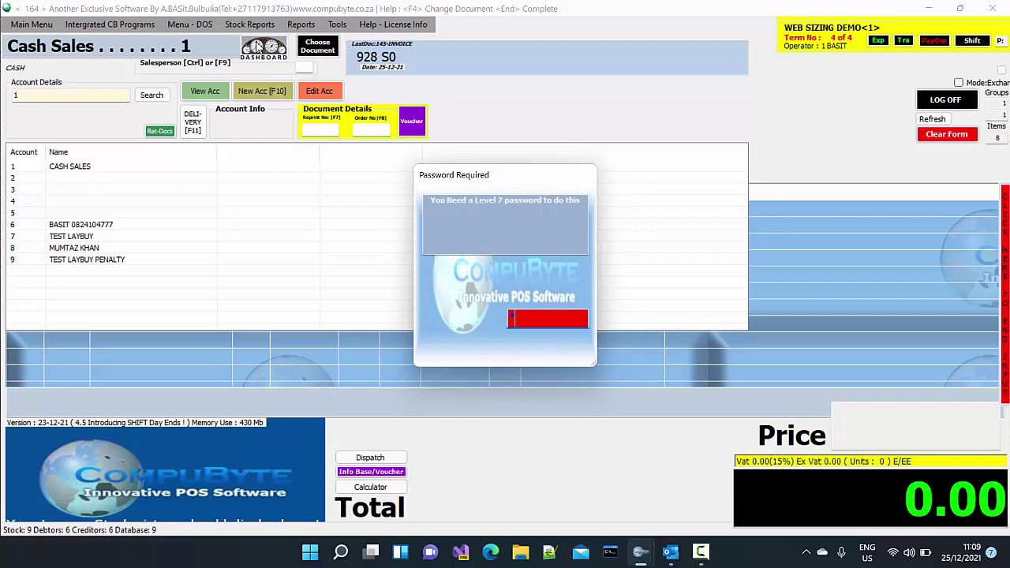
Submit the Level 7 password, then choose group 1 in the group list for the stock take
{"action": "type", "text": "***"}
{"action": "key", "text": "Return"}
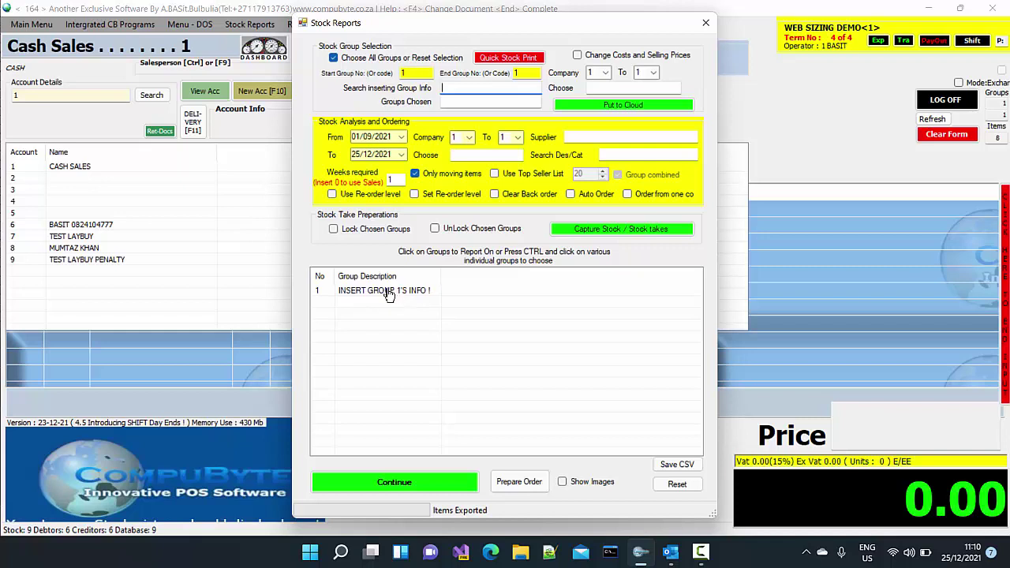
{"action": "left_click", "coordinate": [388, 294]}
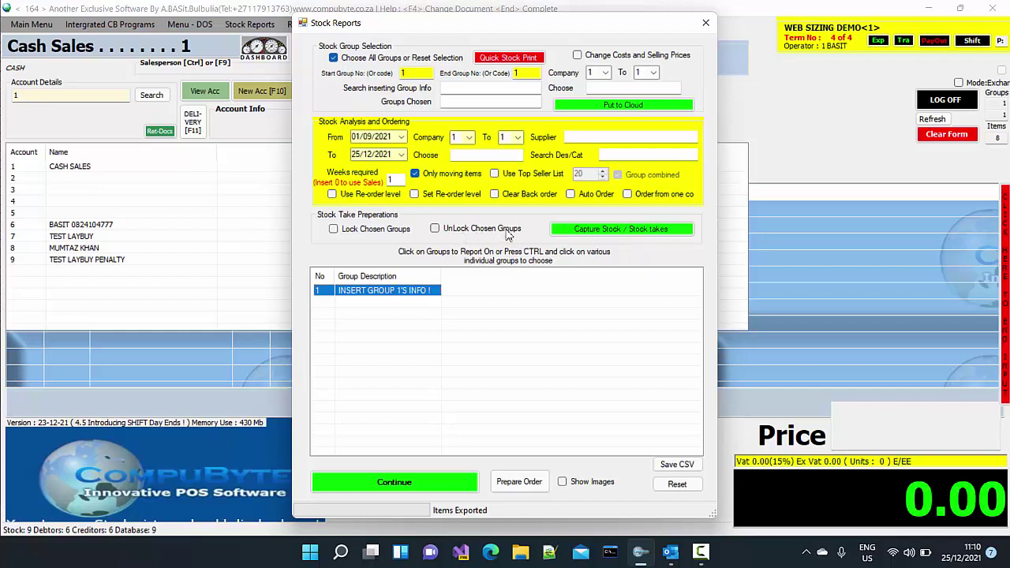
Start Capture Stock / Stock takes and enter the Level 10 password
{"action": "left_click", "coordinate": [583, 230]}
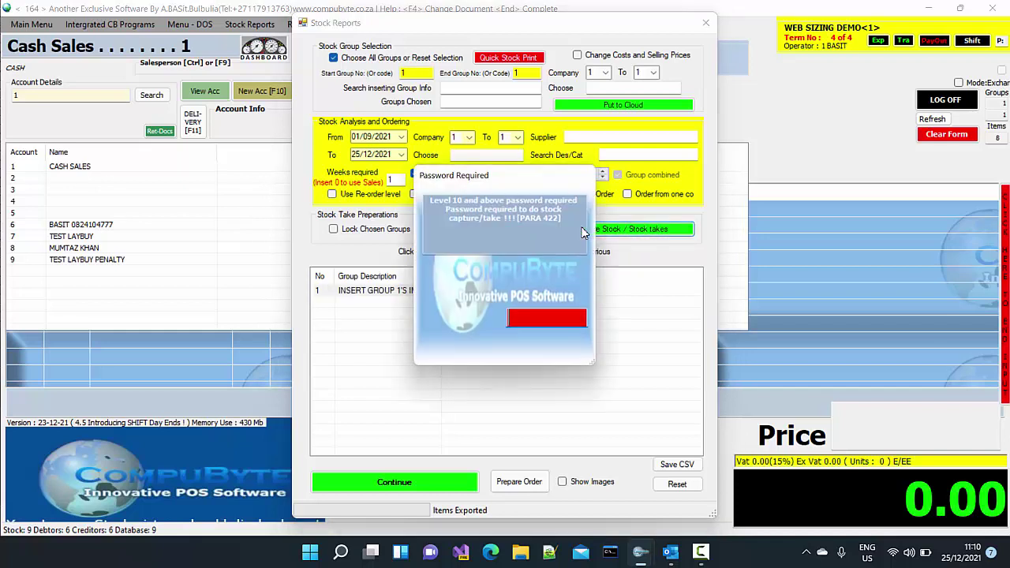
{"action": "type", "text": "****"}
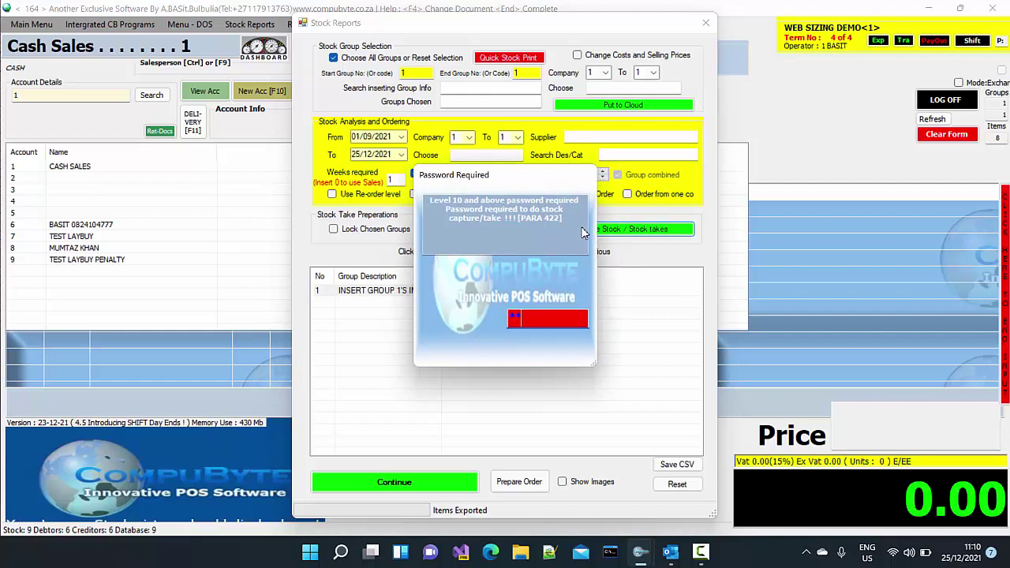
{"action": "key", "text": "Return"}
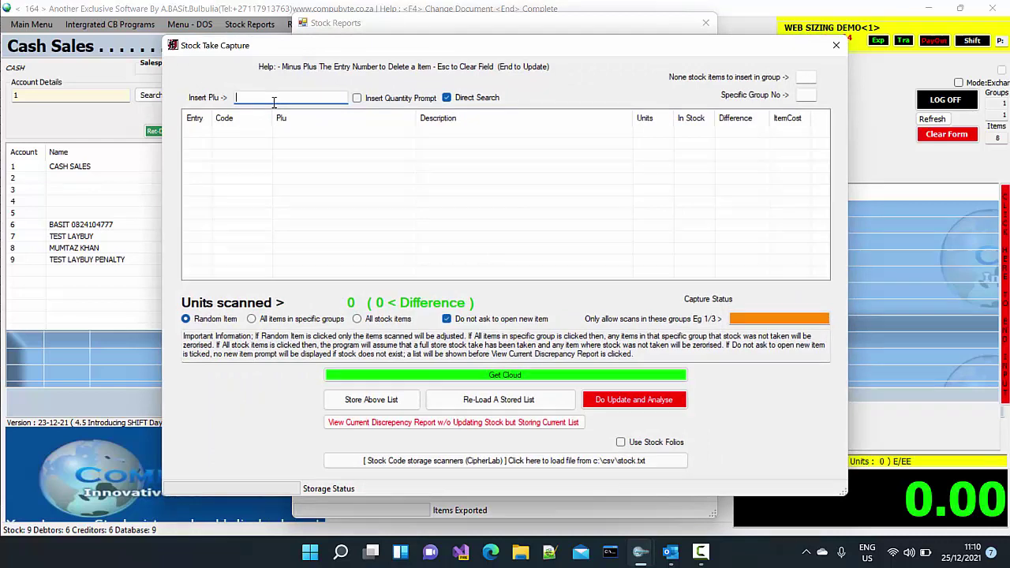
Scan item 1/1 three times into the stock take
{"action": "type", "text": "1/1"}
{"action": "key", "text": "Return"}
{"action": "type", "text": "1/1"}
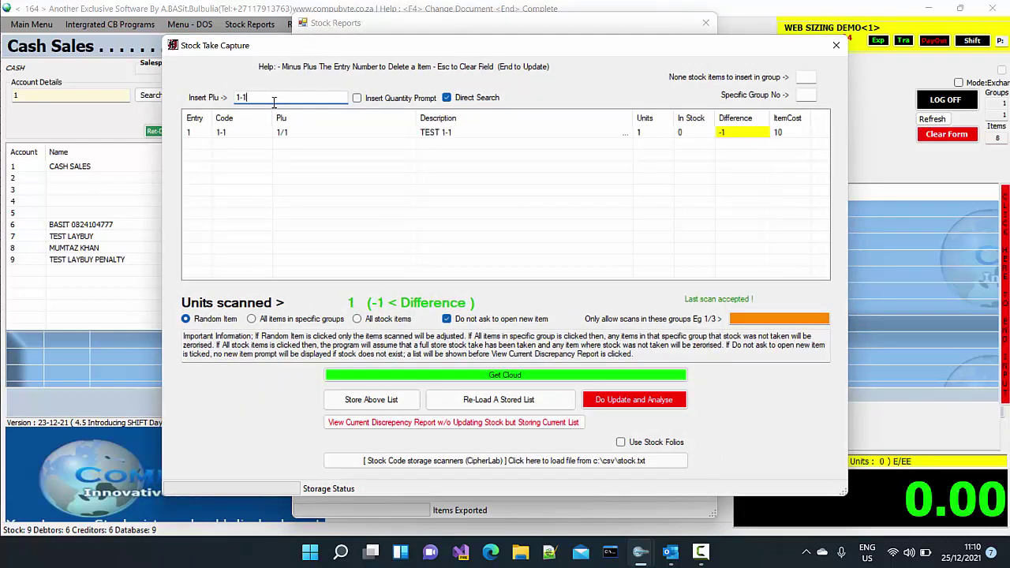
{"action": "key", "text": "Return"}
{"action": "type", "text": "1"}
{"action": "type", "text": "/1"}
{"action": "key", "text": "Return"}
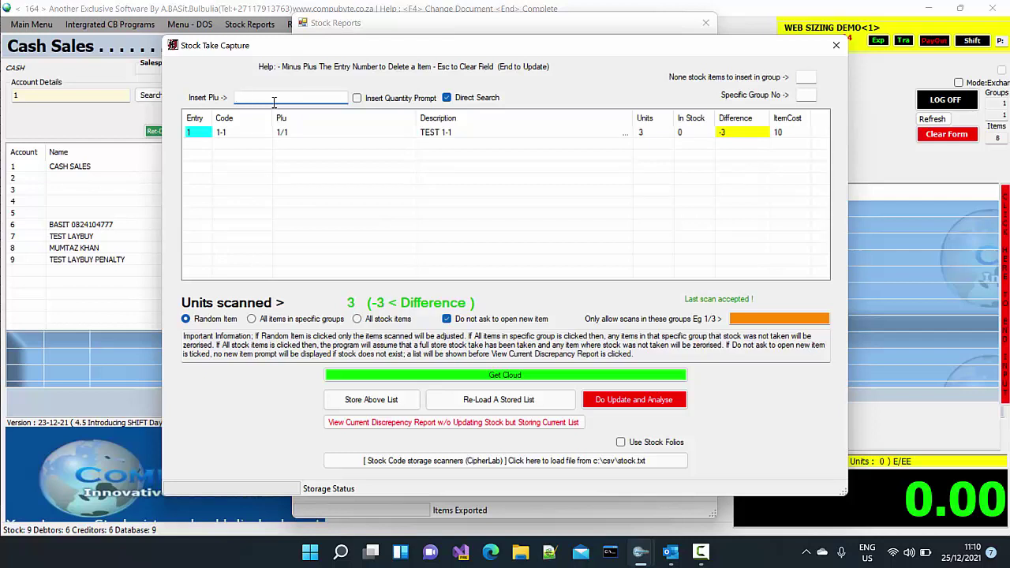
Scan items 1-2, 1-3, 1-4, 1-5 and 1-6 into the count
{"action": "type", "text": "1-11-2"}
{"action": "key", "text": "Return"}
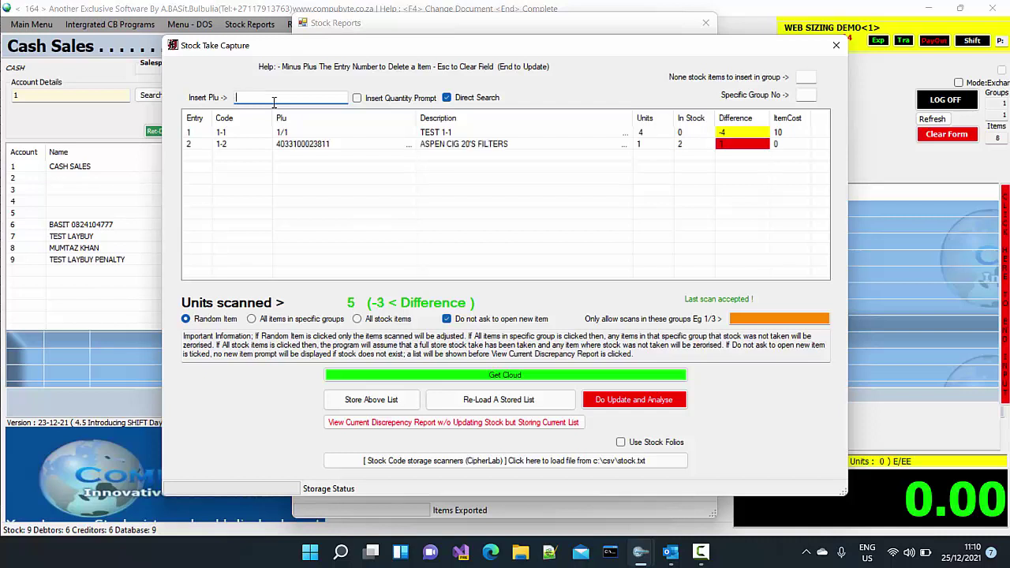
{"action": "type", "text": "1-3"}
{"action": "key", "text": "Return"}
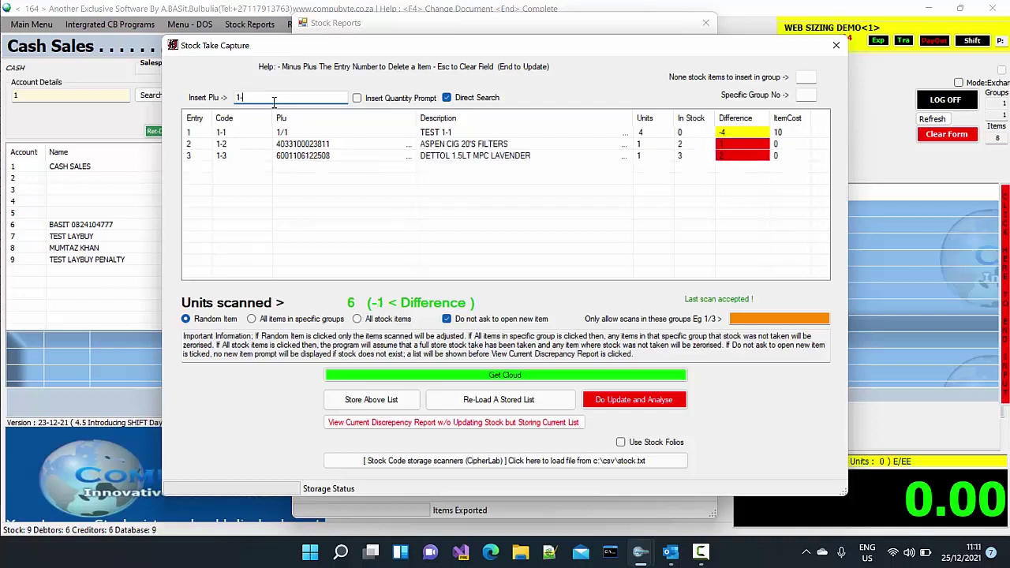
{"action": "type", "text": "1-4"}
{"action": "key", "text": "Return"}
{"action": "type", "text": "1-"}
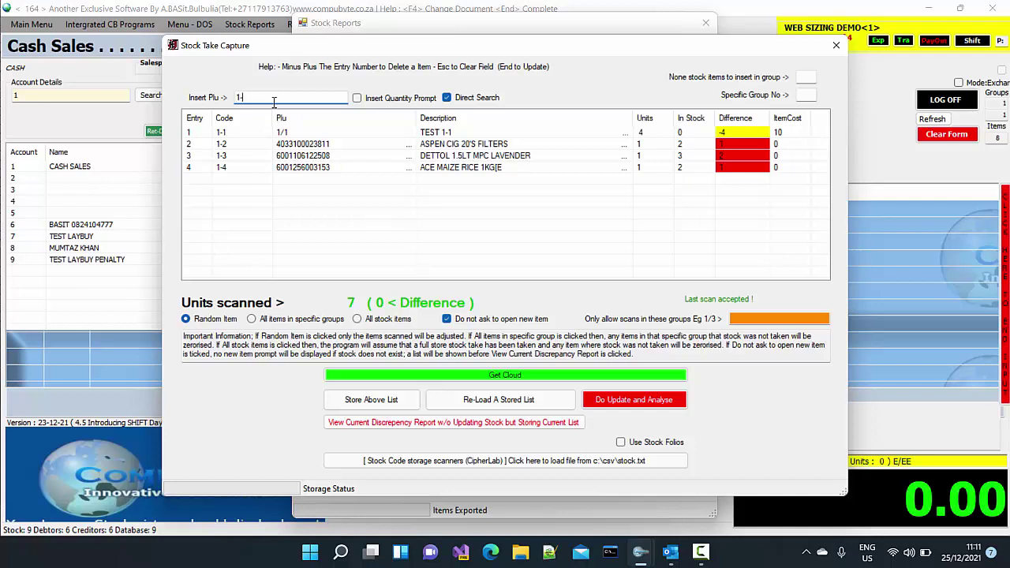
{"action": "type", "text": "5"}
{"action": "key", "text": "Return"}
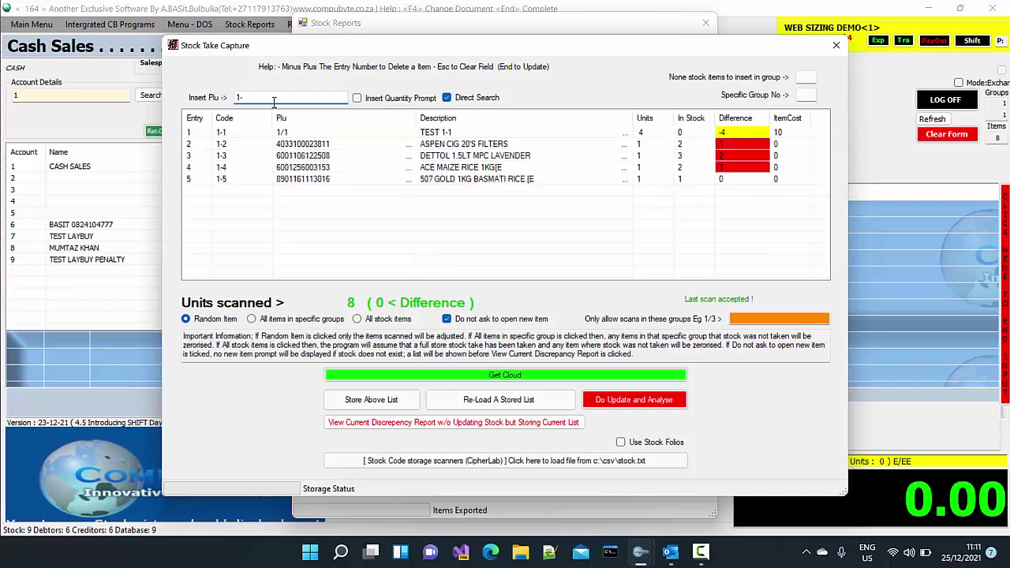
{"action": "key", "text": "Return"}
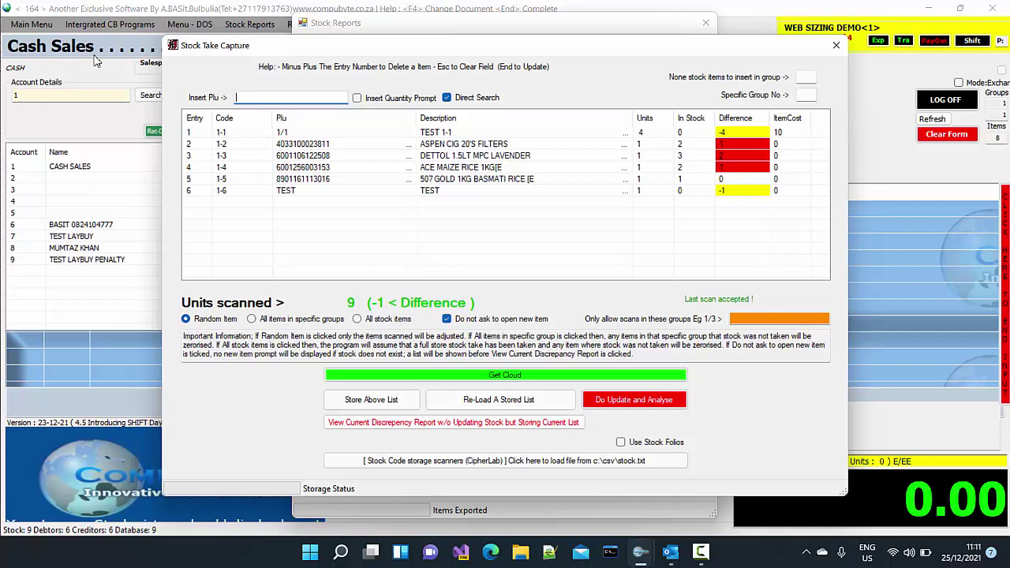
Turn on Insert Quantity Prompt and add 1001 units of item 1-1
{"action": "left_click", "coordinate": [356, 98]}
{"action": "type", "text": "1-1"}
{"action": "key", "text": "Return"}
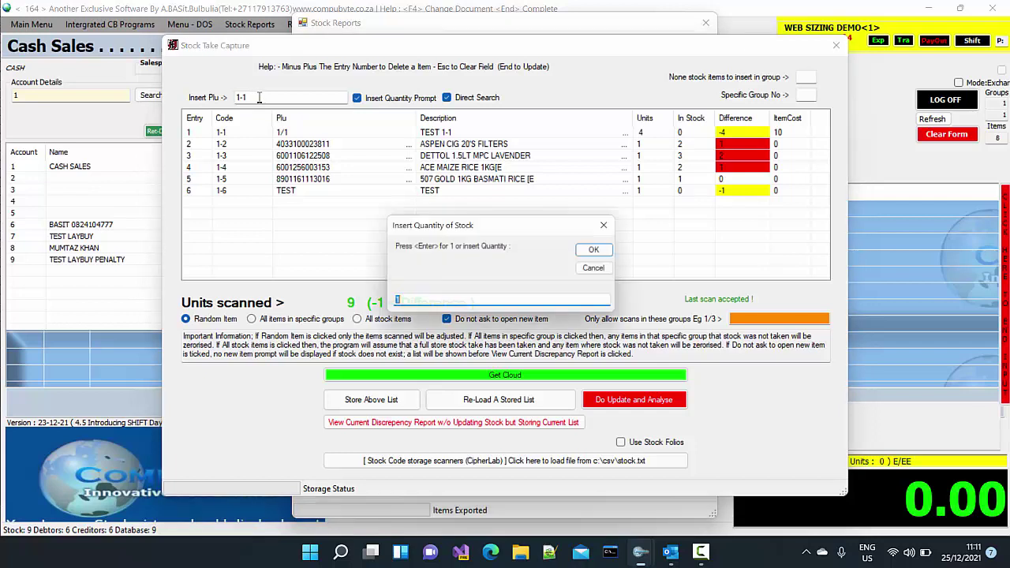
{"action": "type", "text": "1001"}
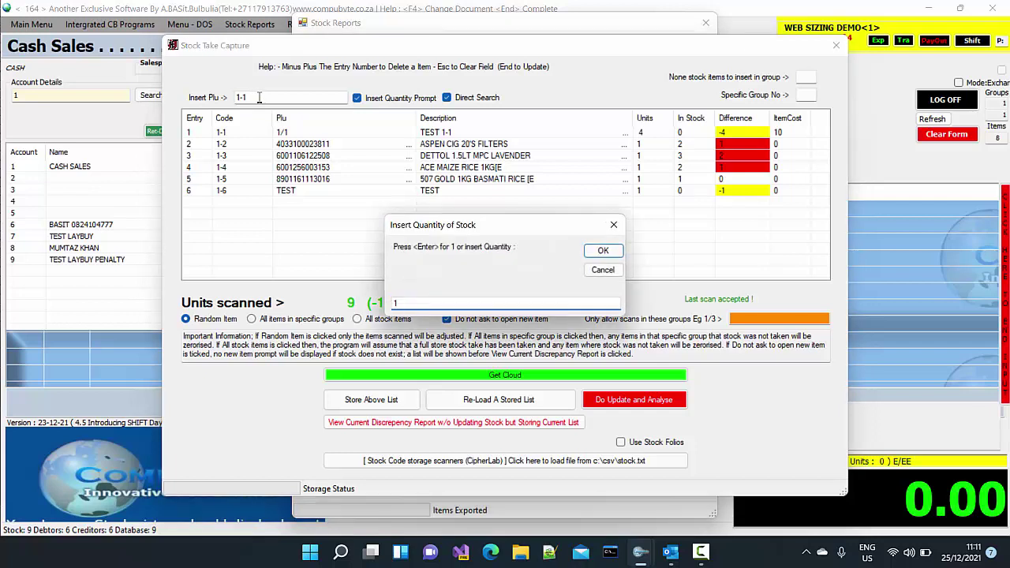
{"action": "key", "text": "Return"}
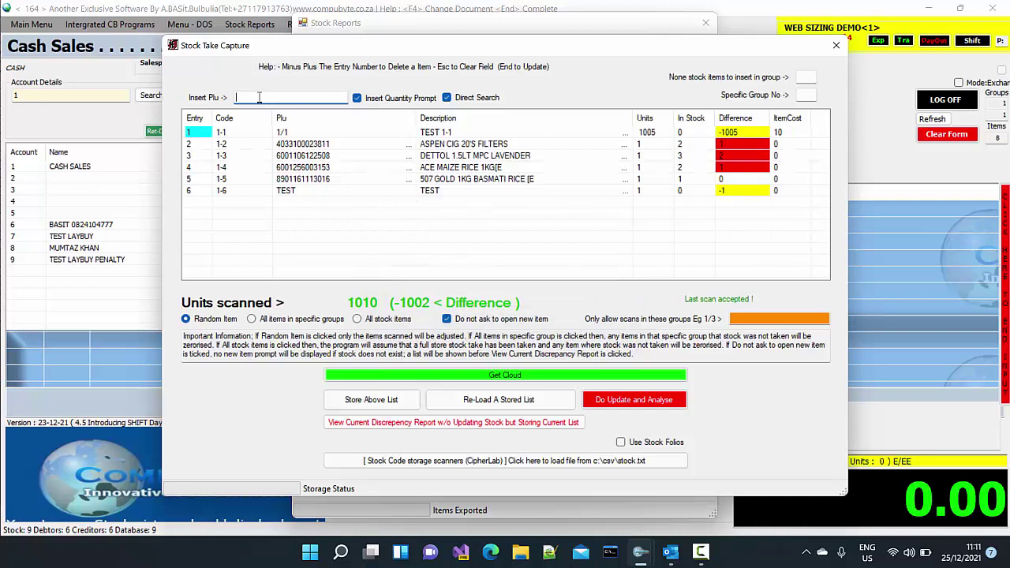
{"action": "type", "text": "1"}
{"action": "key", "text": "BackSpace"}
Turn off quantity prompt and Direct Search, search 'test', and add one TEST 1-1
{"action": "left_click", "coordinate": [356, 102]}
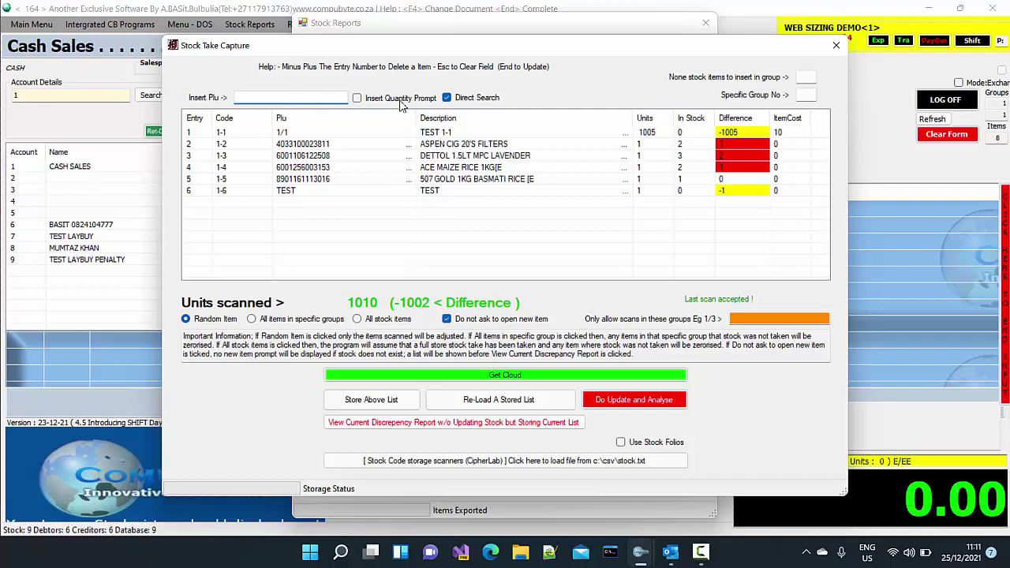
{"action": "left_click", "coordinate": [447, 99]}
{"action": "left_click", "coordinate": [319, 95]}
{"action": "type", "text": "test"}
{"action": "key", "text": "Return"}
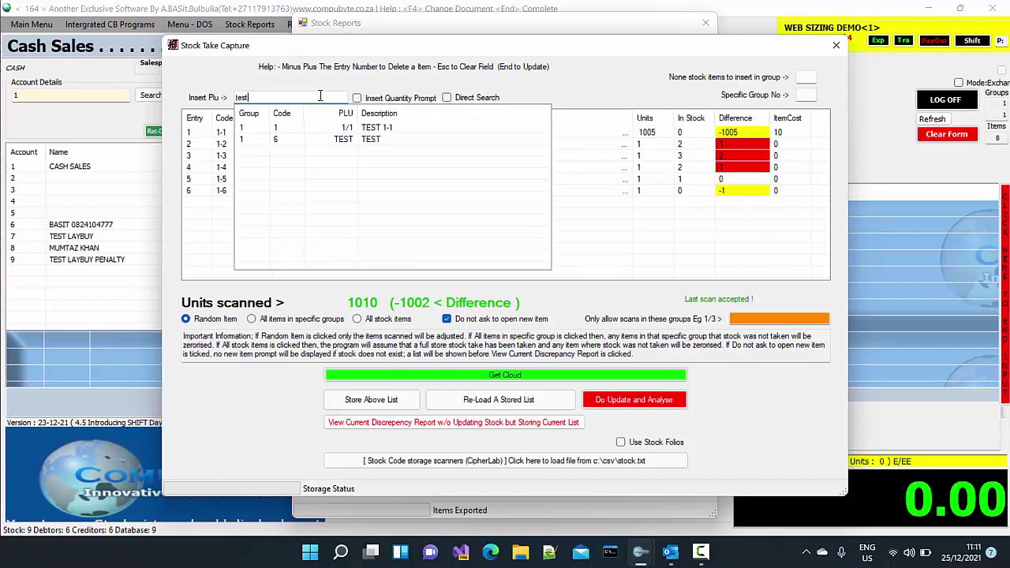
{"action": "left_click", "coordinate": [345, 131]}
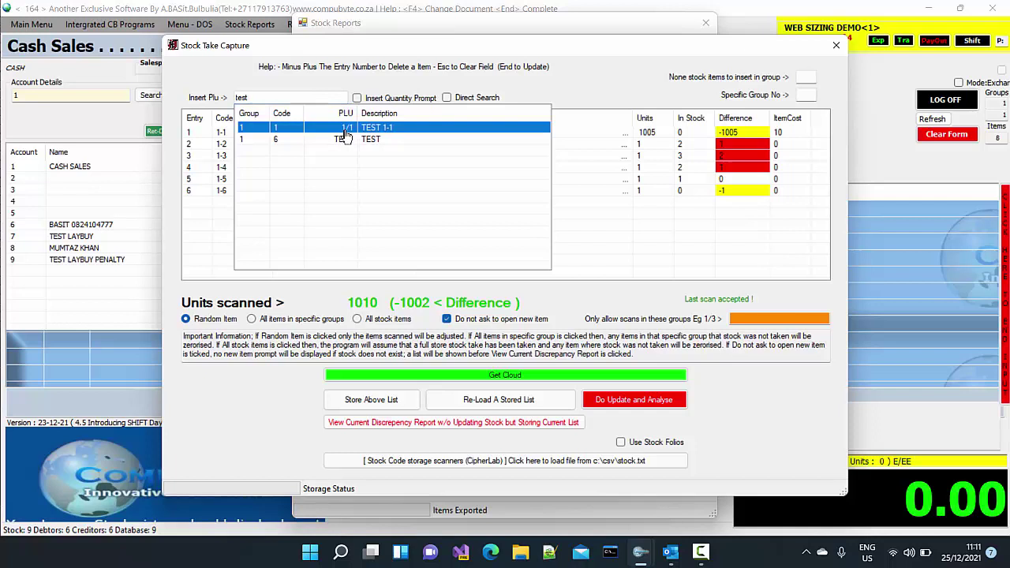
{"action": "double_click", "coordinate": [345, 130]}
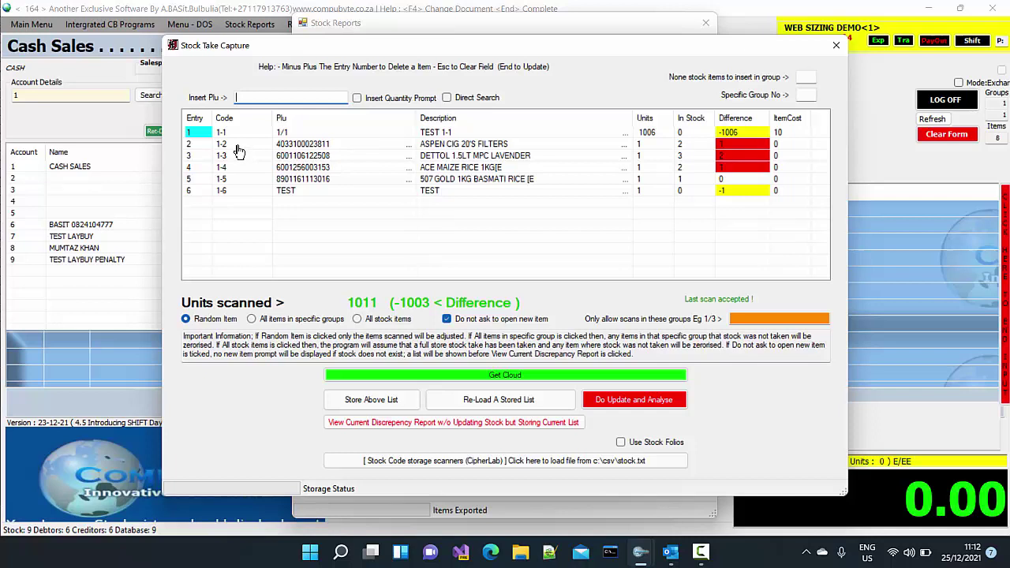
{"action": "left_click", "coordinate": [447, 98]}
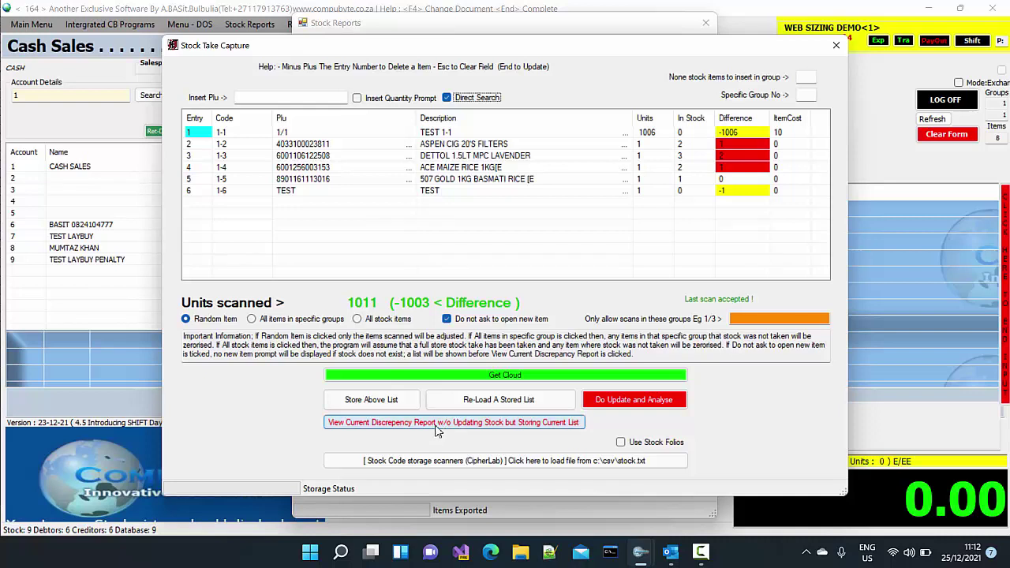
{"action": "left_click", "coordinate": [187, 320]}
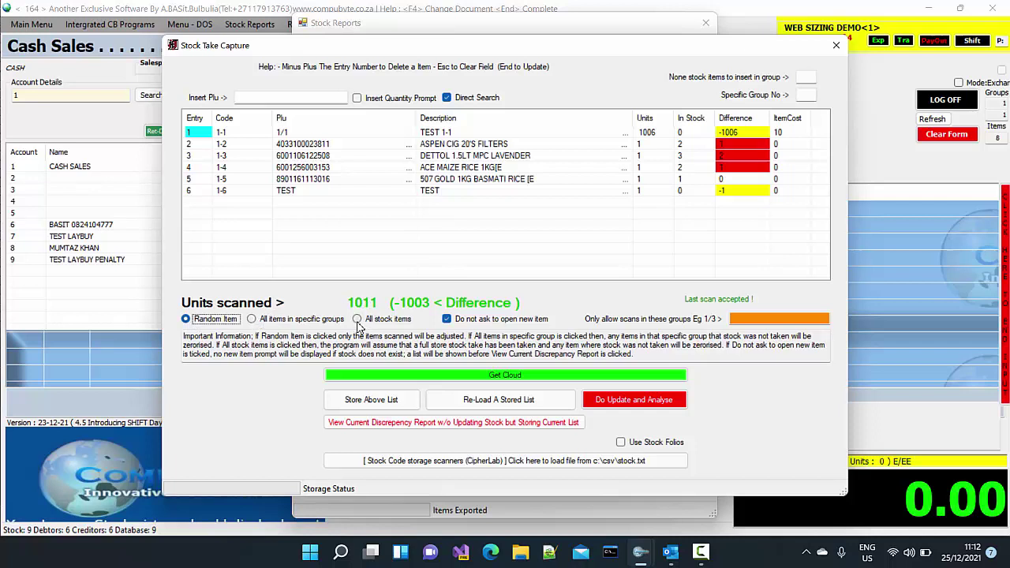
Limit scans to group 1 via All items in specific groups, then reselect Random Item
{"action": "left_click", "coordinate": [254, 324]}
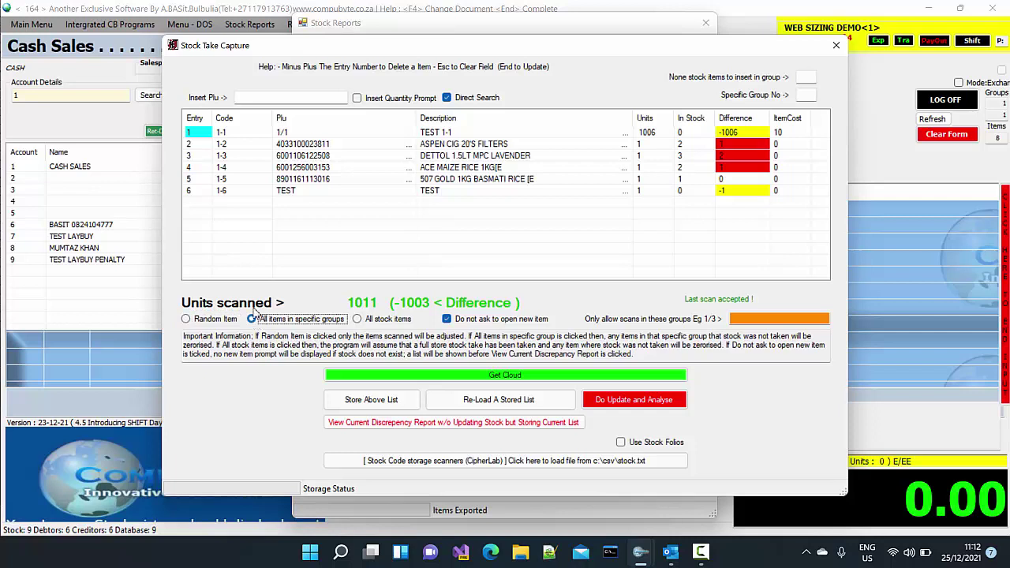
{"action": "left_click", "coordinate": [735, 319]}
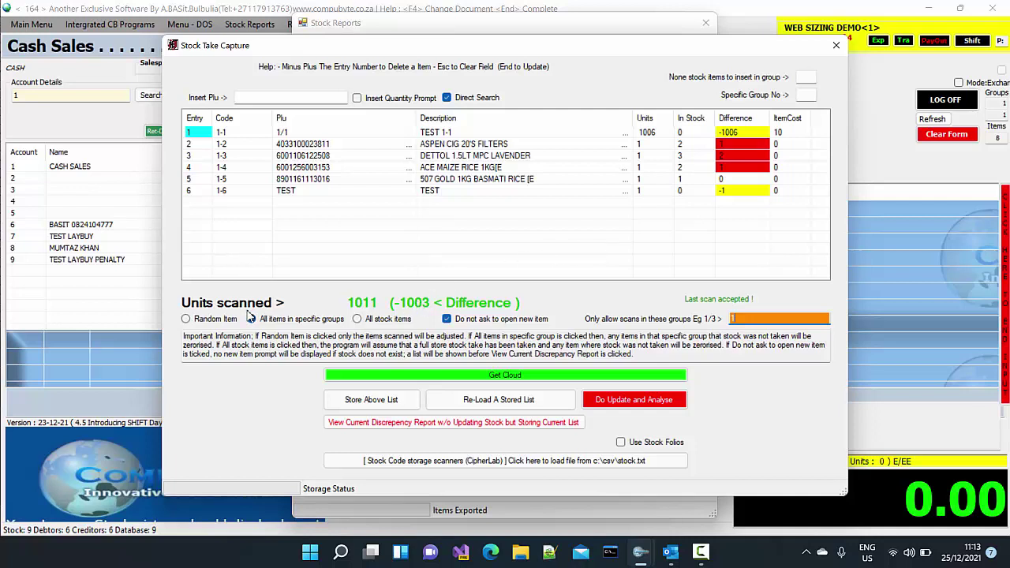
{"action": "left_click", "coordinate": [186, 320]}
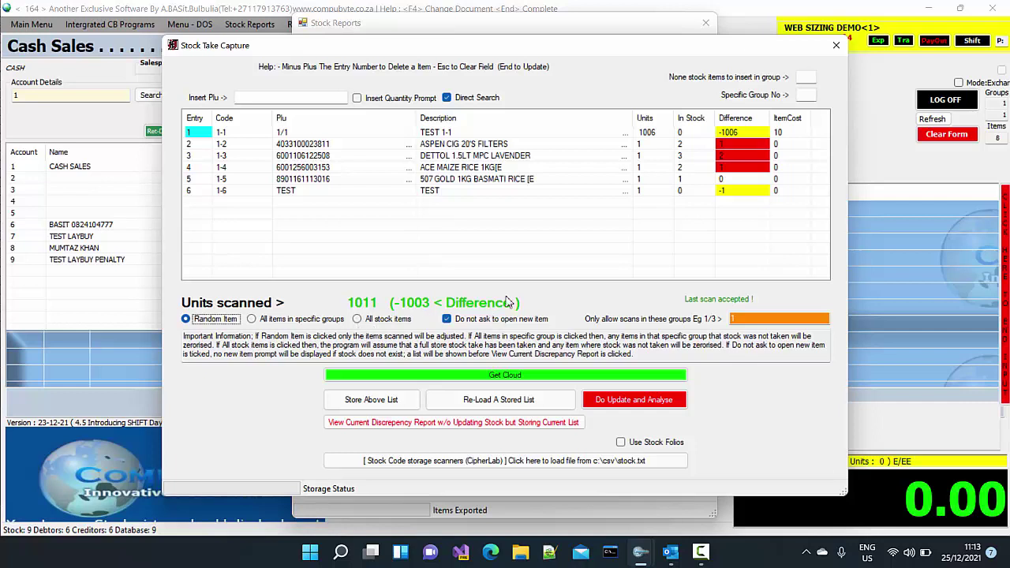
{"action": "left_click", "coordinate": [672, 244]}
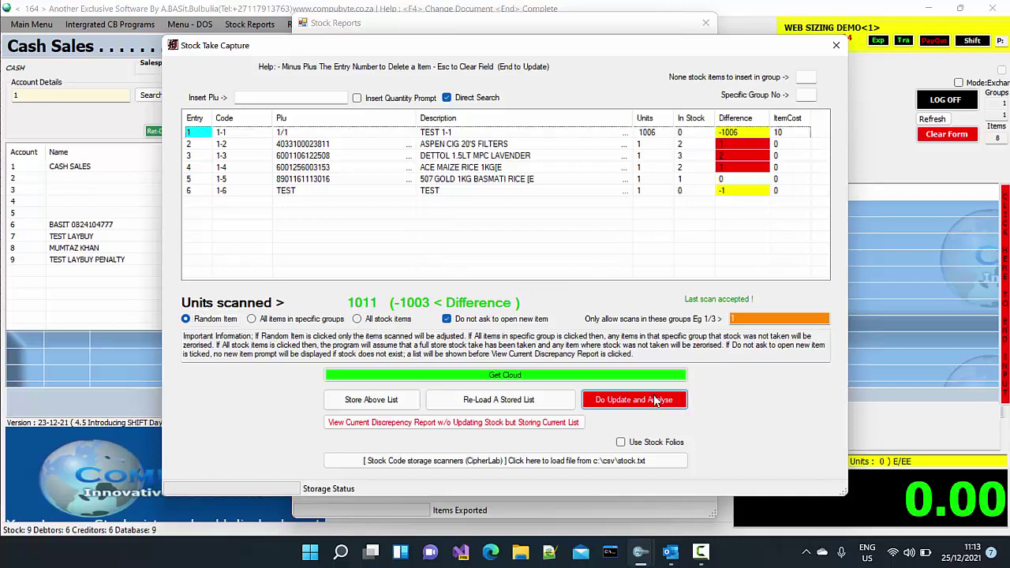